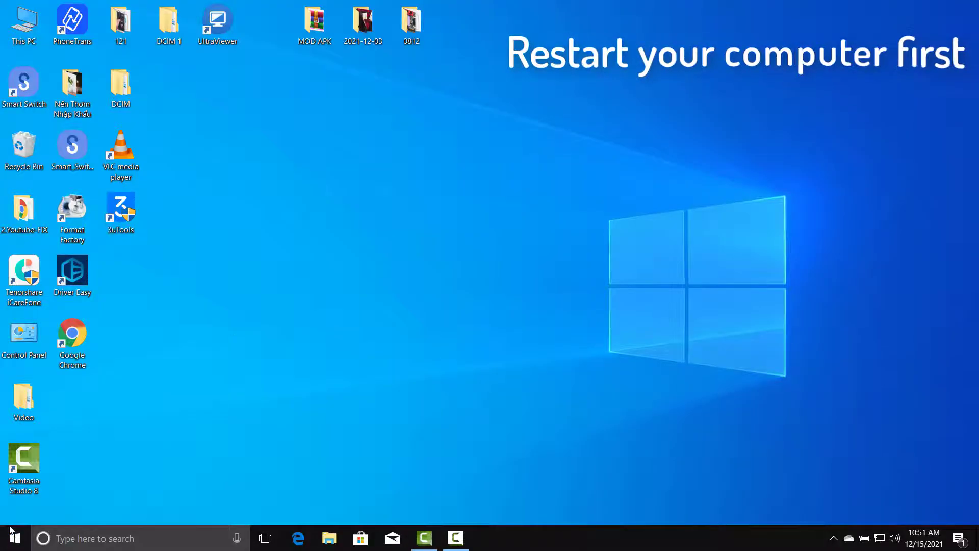
- Restart the computer from the Start menu's Power options
left_click(11, 532)
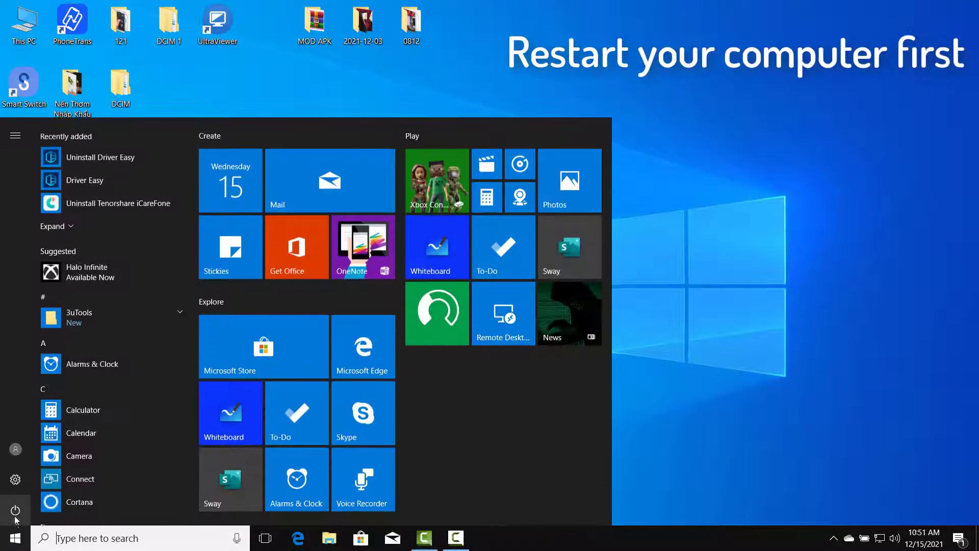
left_click(15, 510)
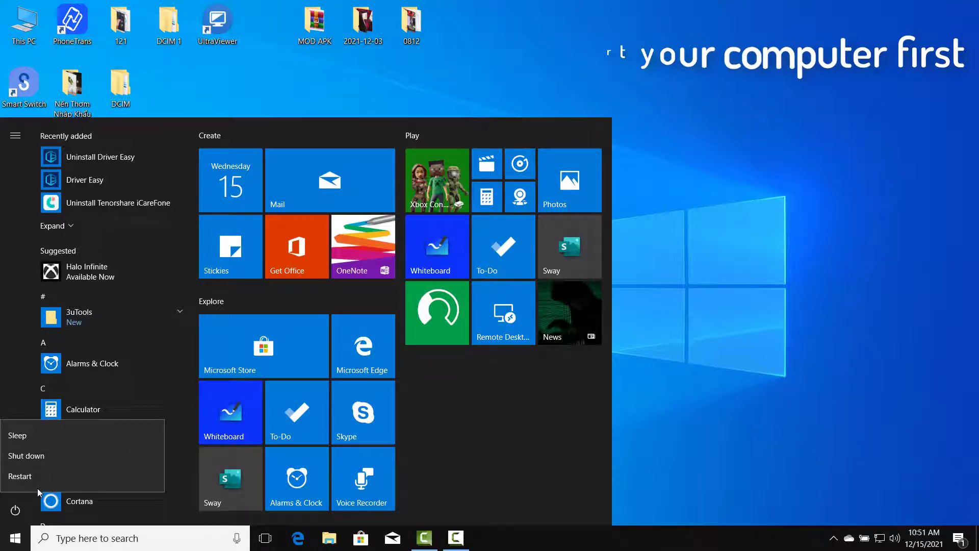
left_click(42, 486)
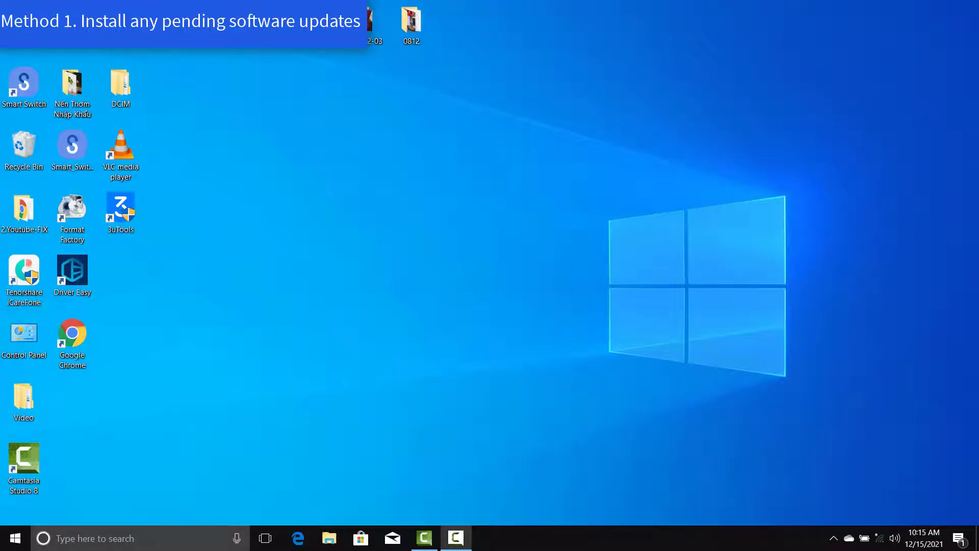
- Check for pending updates in Settings > Update & Security, starting the KB4462939 download
left_click(16, 540)
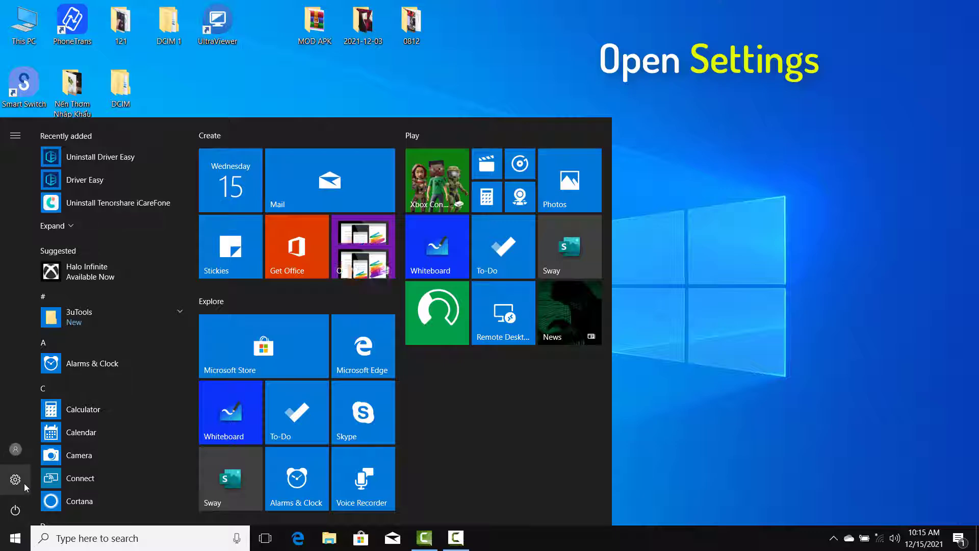
left_click(24, 482)
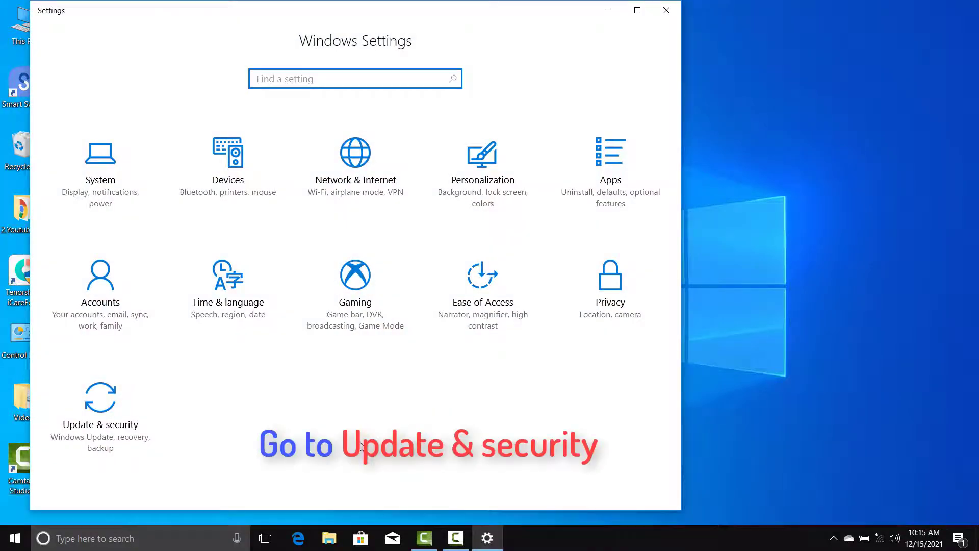
left_click(126, 421)
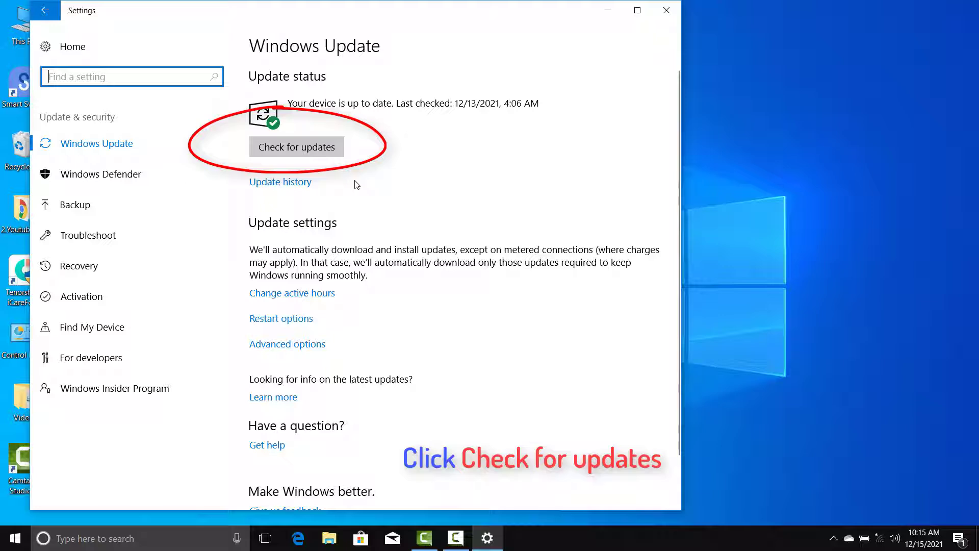
left_click(327, 152)
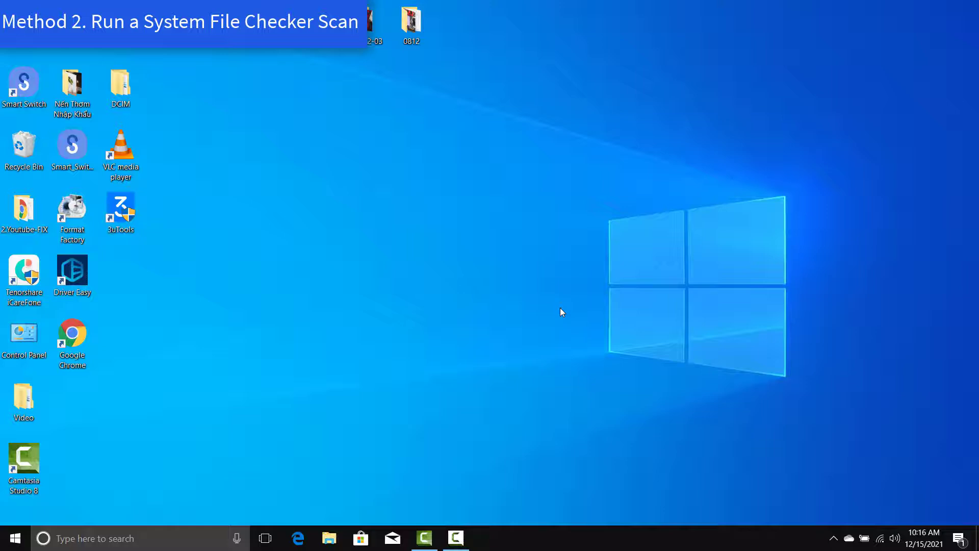
- Search for cmd and launch Command Prompt as administrator
left_click(164, 539)
type("c")
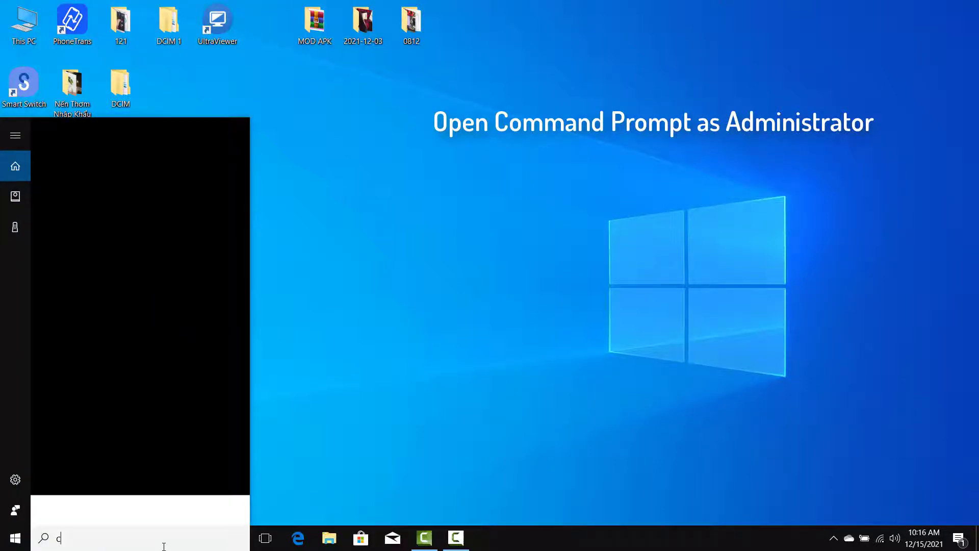
type("md")
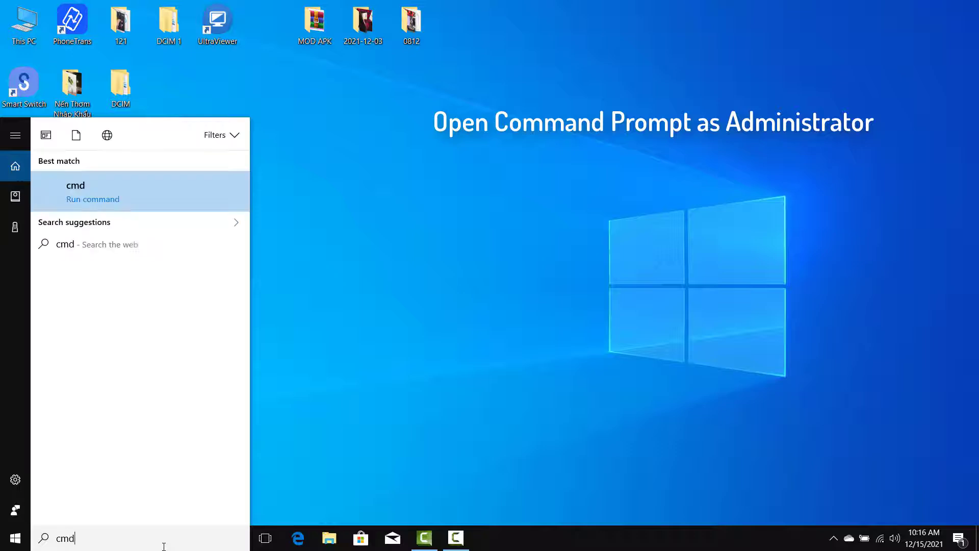
right_click(144, 187)
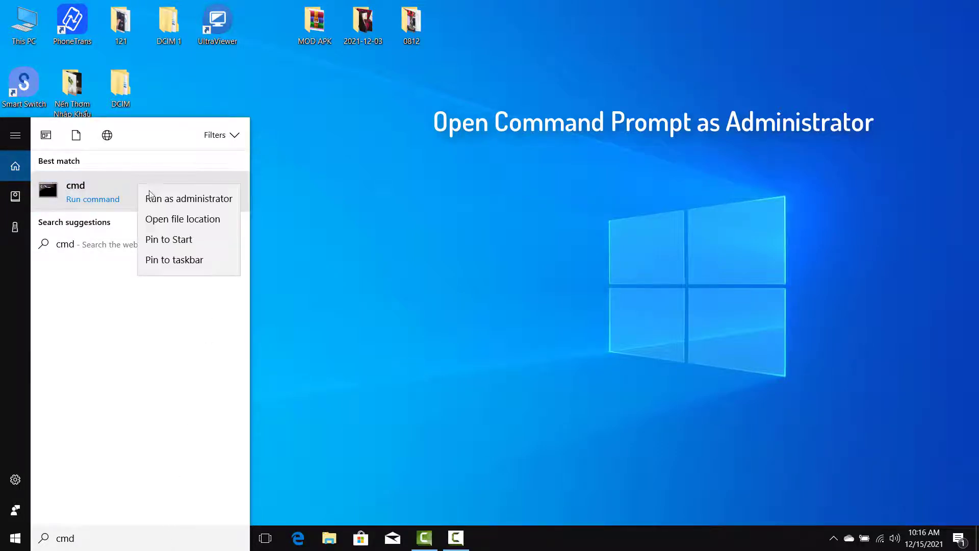
left_click(190, 200)
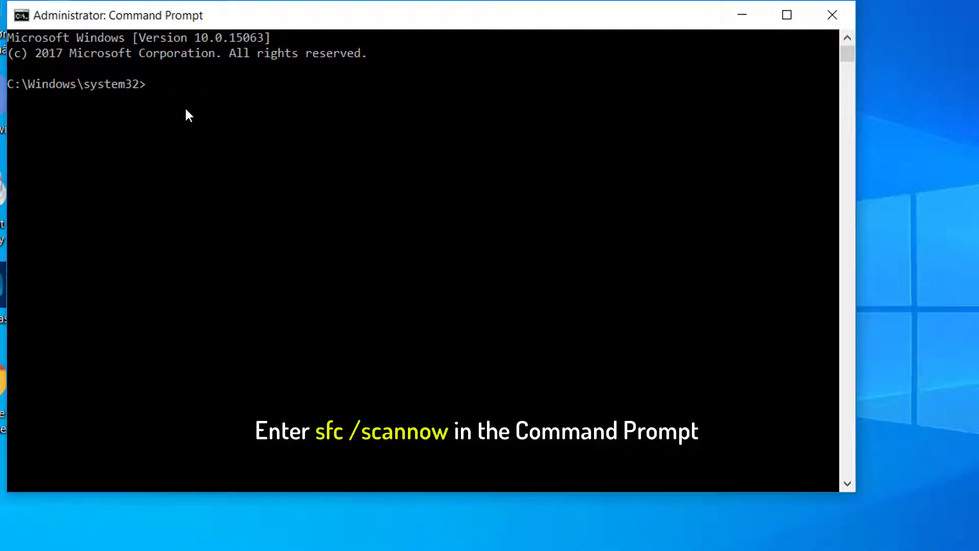
type("sfc /sca")
type("nnow")
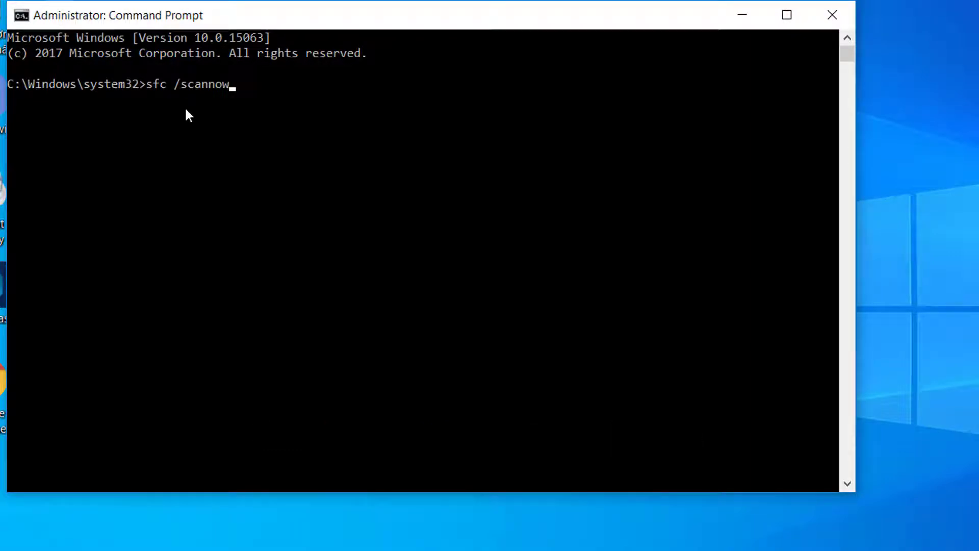
- Run sfc /scannow and let the scan finish with no integrity violations found
key("Return")
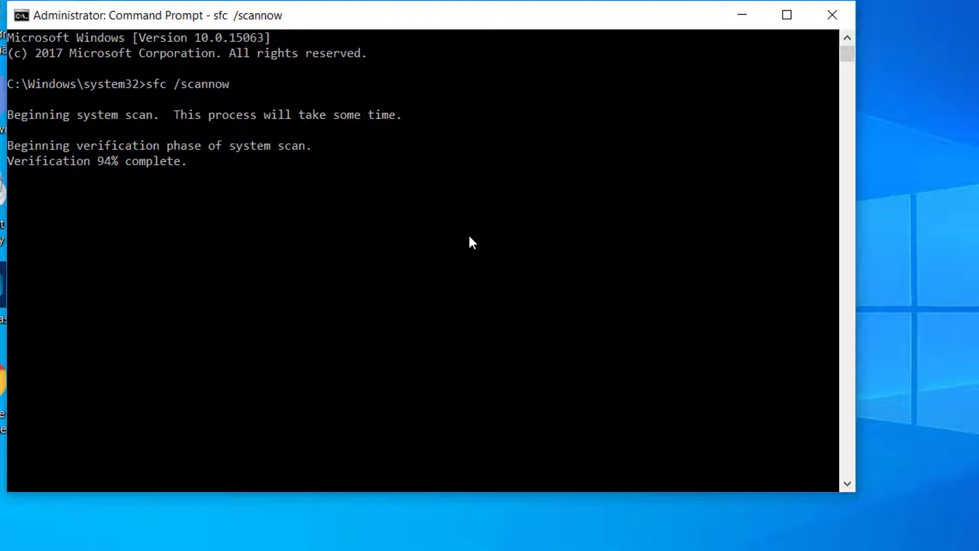
left_click(405, 234)
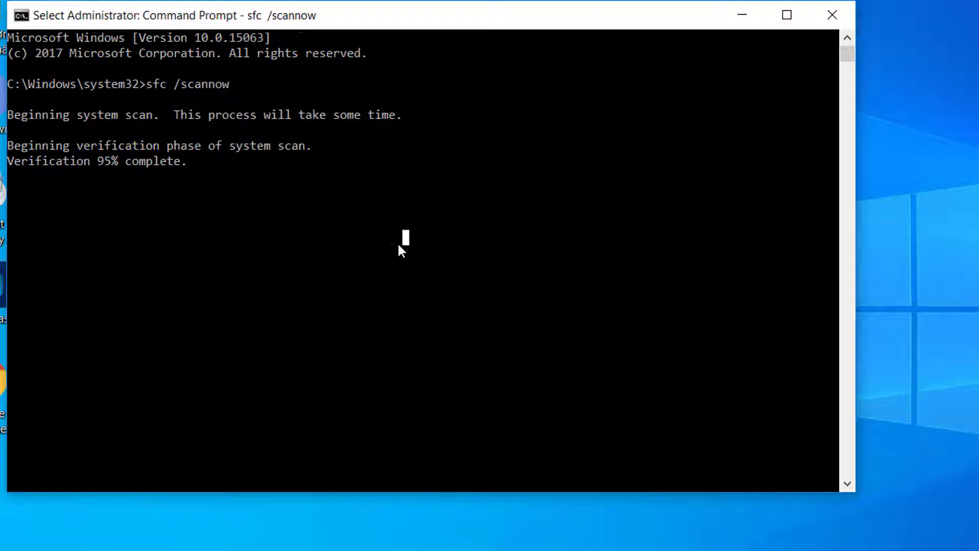
left_click(322, 222)
key("Return")
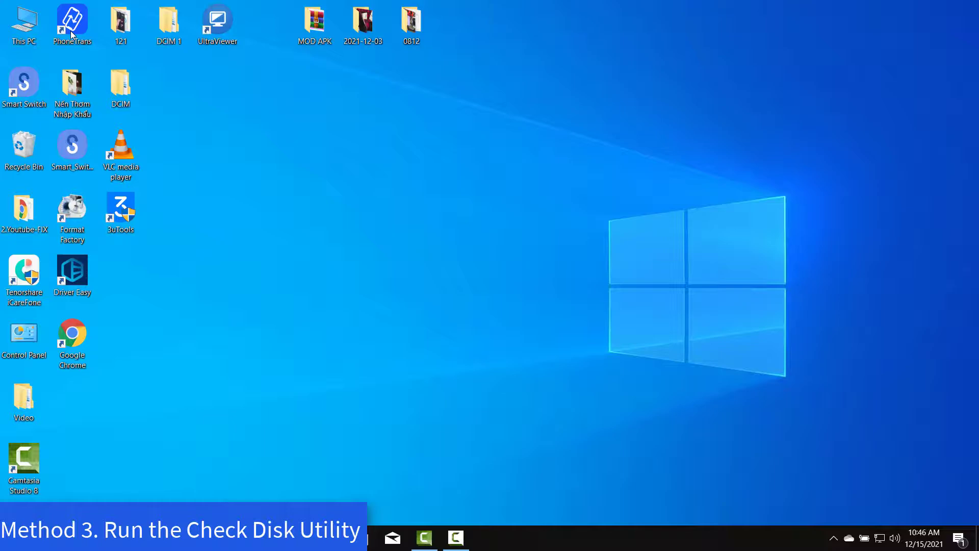
- In This PC, bring up the Properties dialog of Local Disk (C:)
double_click(27, 27)
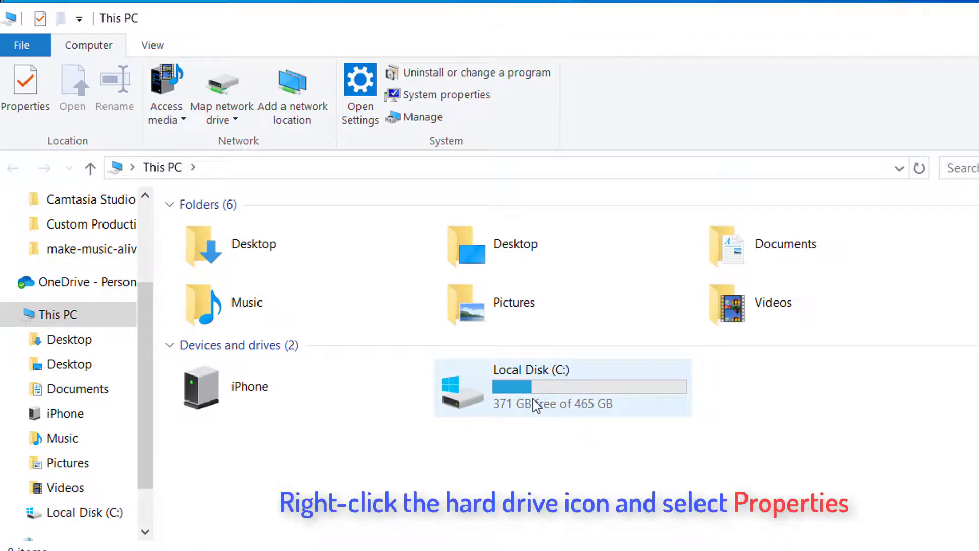
right_click(530, 395)
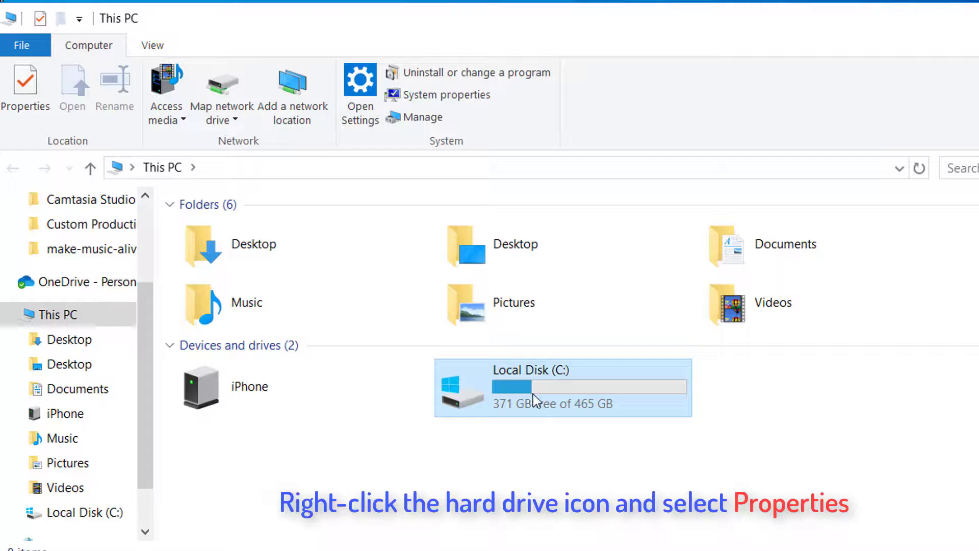
right_click(534, 395)
left_click(591, 376)
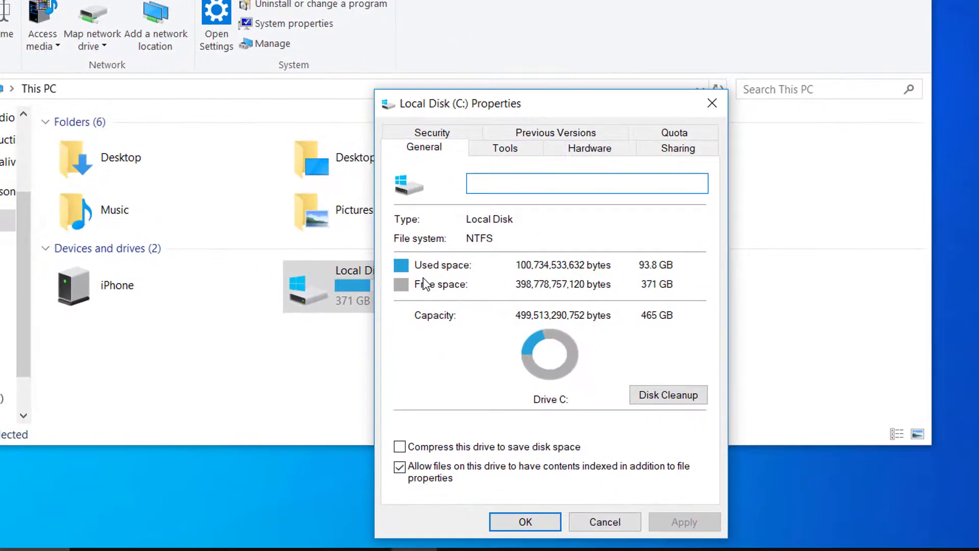
- From the Tools tab, scan drive C: for file system errors, finding none, and dismiss the results
left_click(525, 156)
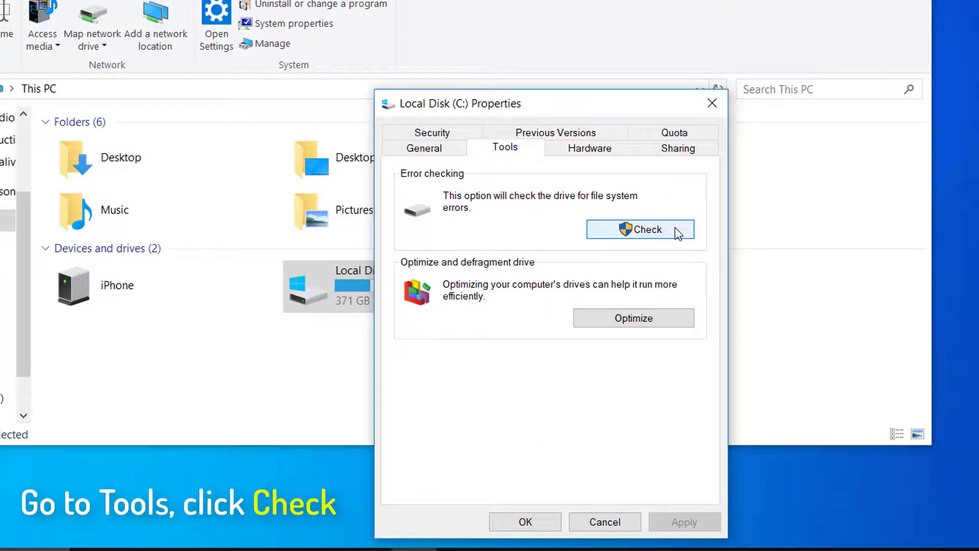
left_click(676, 232)
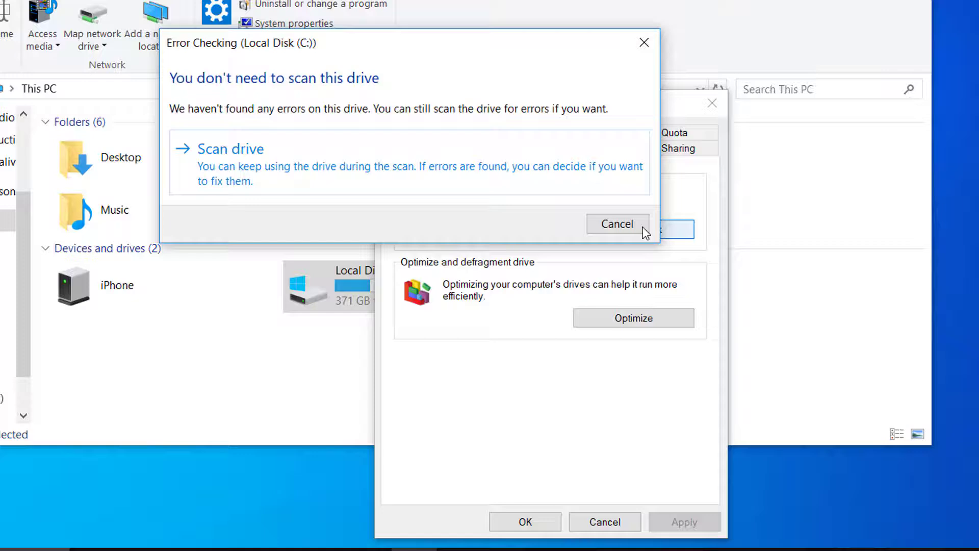
left_click(342, 166)
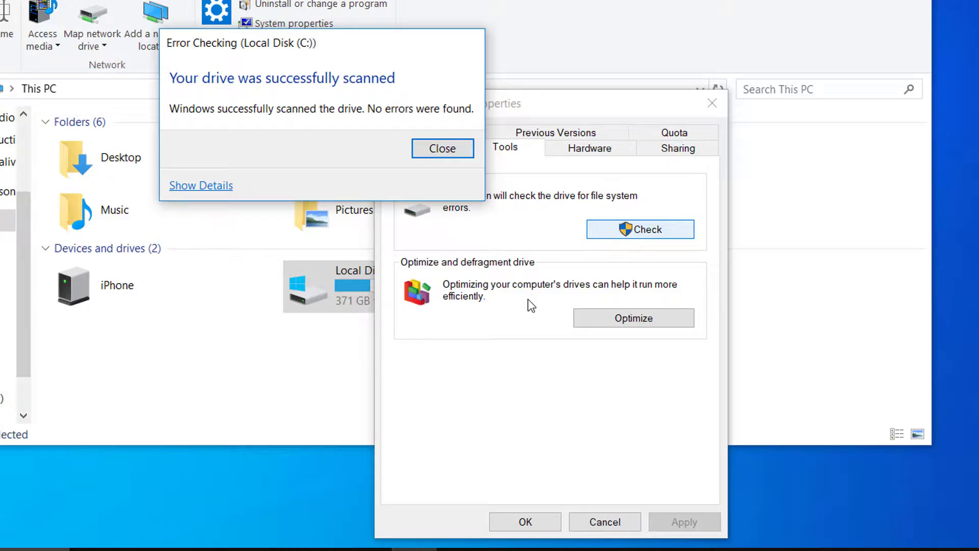
left_click(442, 149)
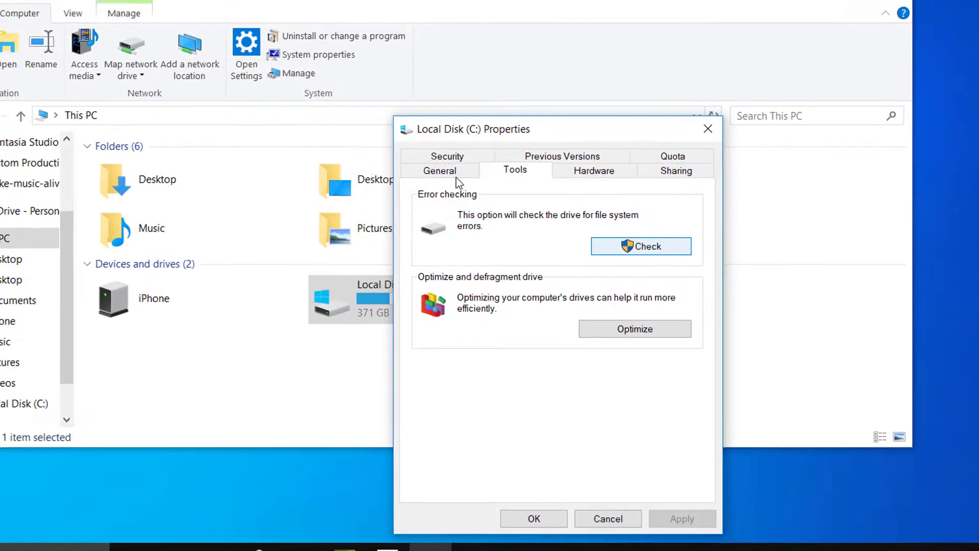
- Close the drive properties and This PC, then restart the computer from Start
left_click(562, 508)
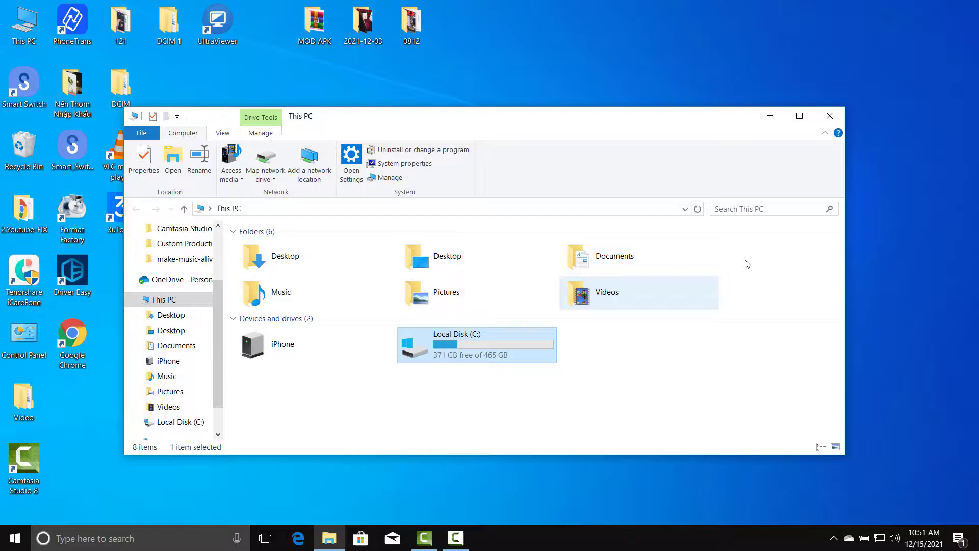
left_click(830, 116)
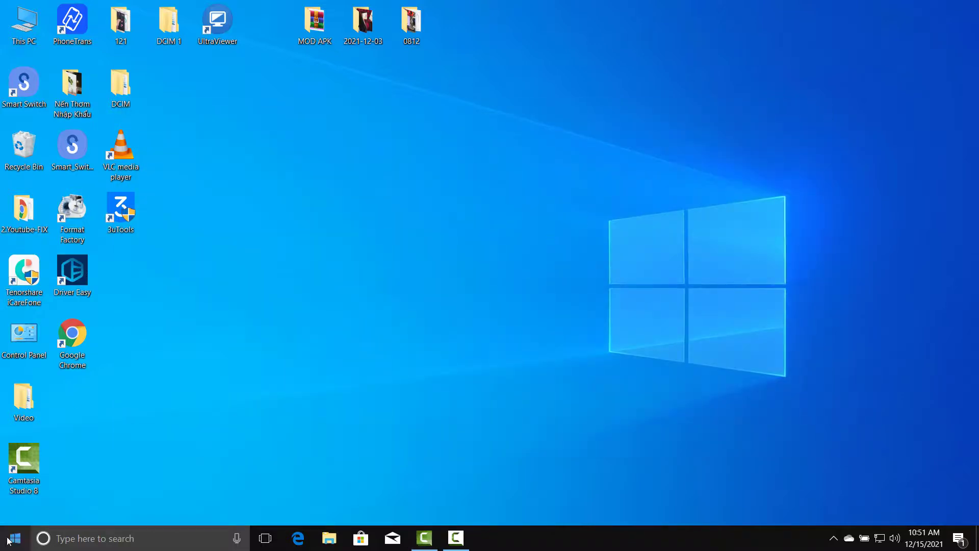
left_click(15, 538)
left_click(15, 509)
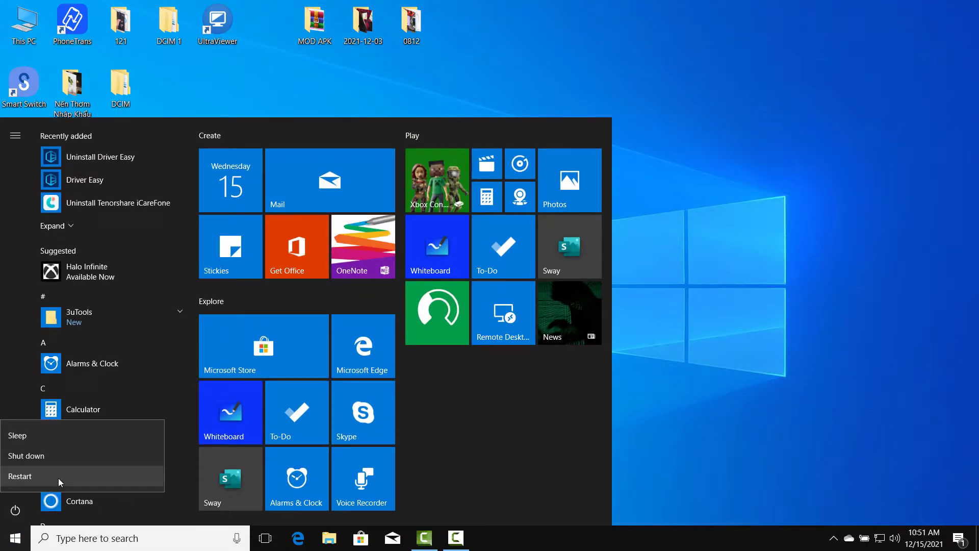
left_click(20, 477)
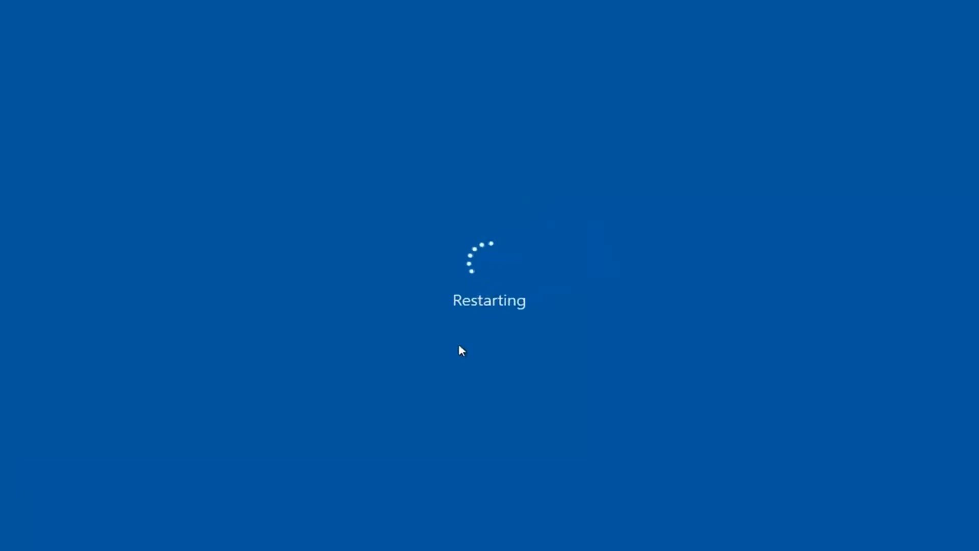